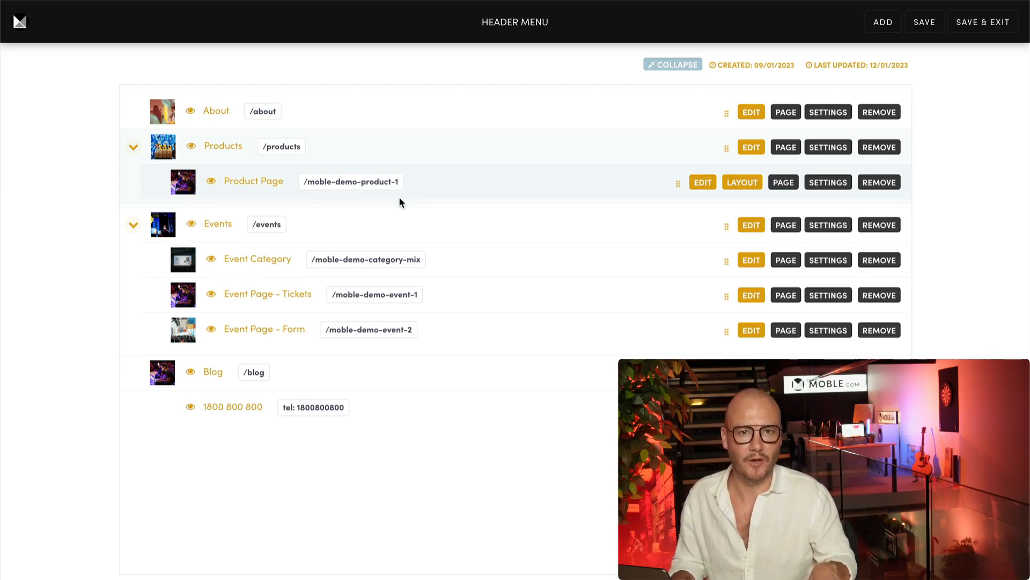
Remove the Product Page sub-item under Products, then open the existing mega menu pages from the Products item's edit settings
click(880, 183)
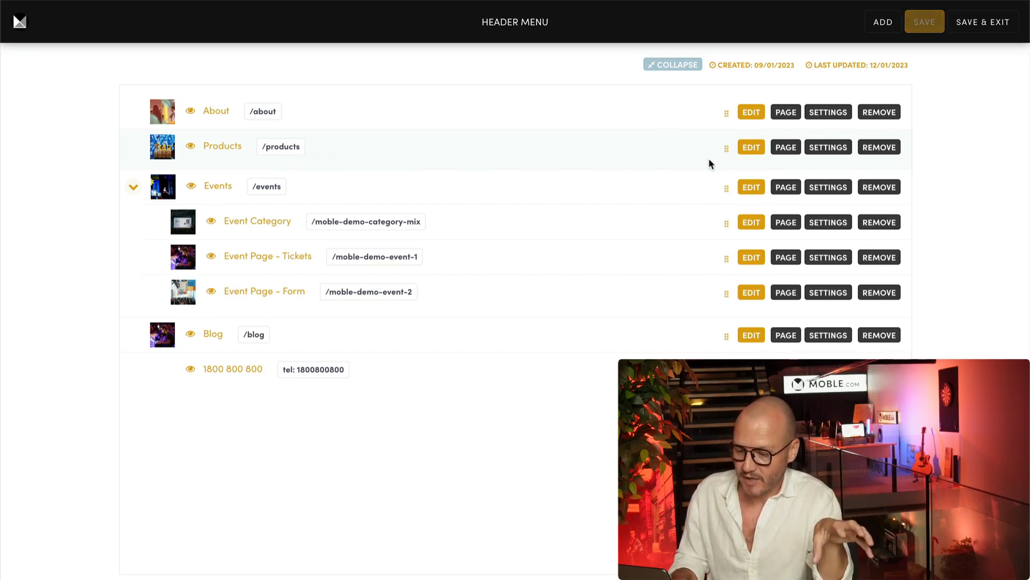
click(751, 147)
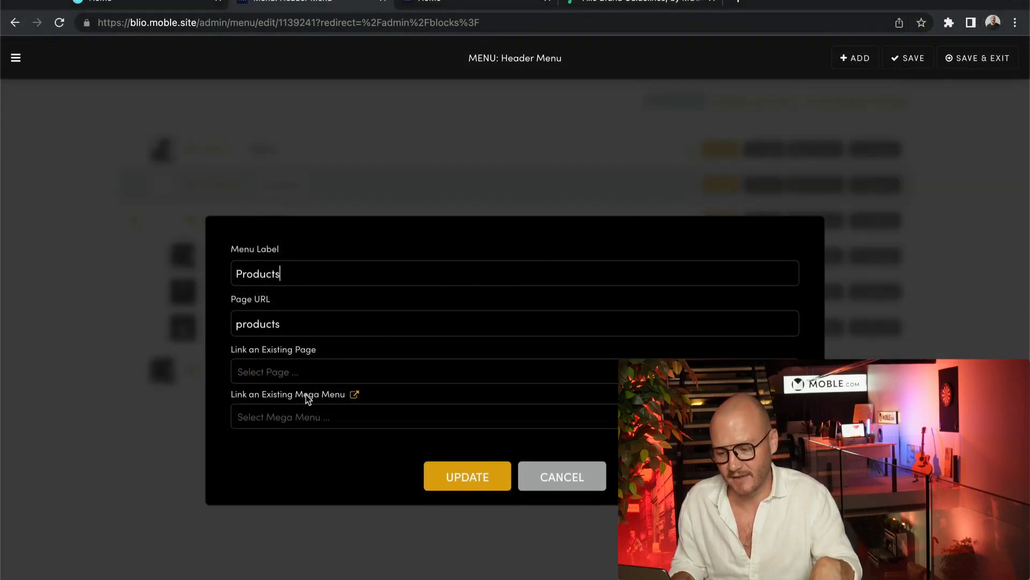
click(306, 416)
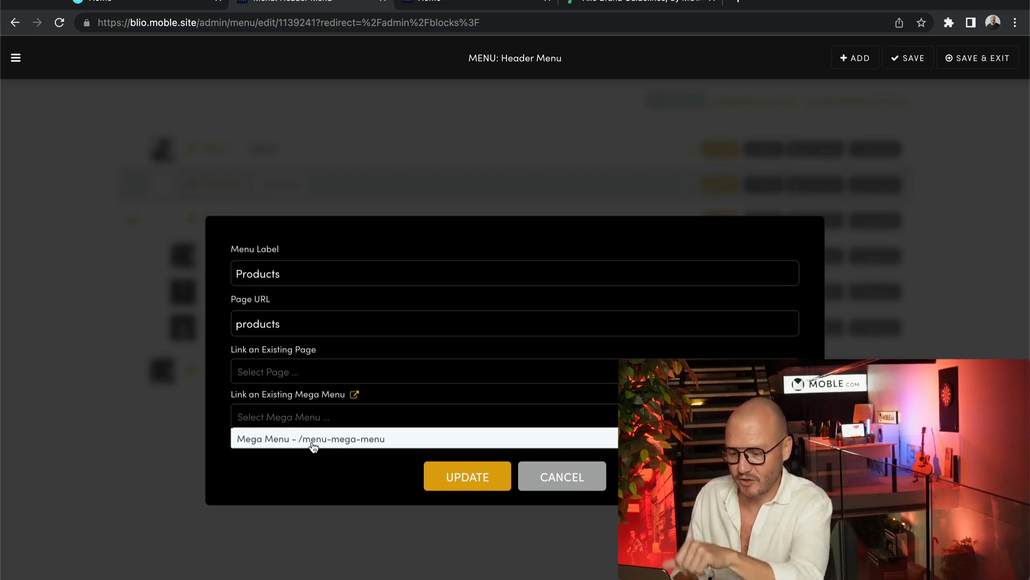
click(356, 396)
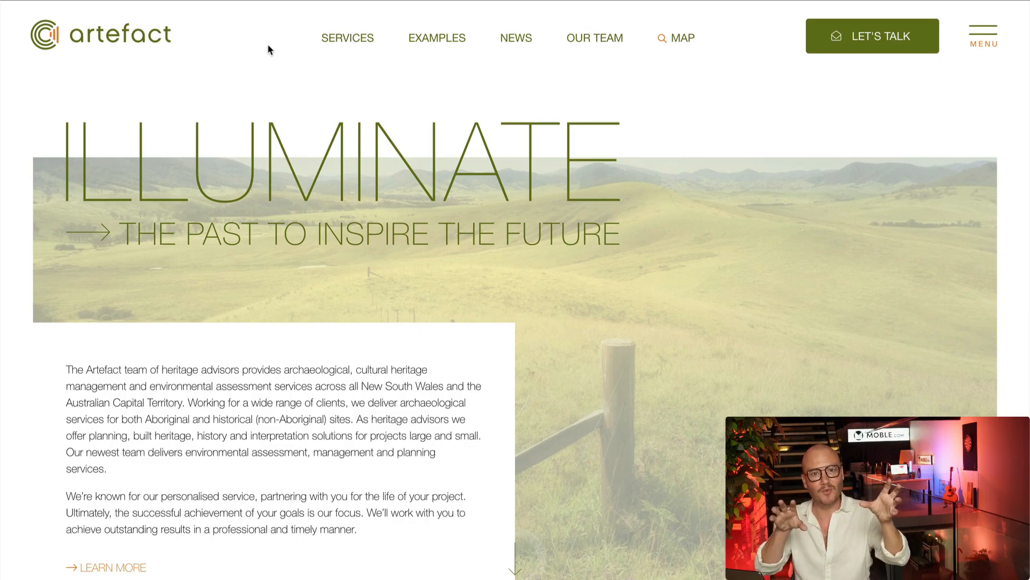
Examine the Services and Examples navigation menus on the Artefact website
click(333, 47)
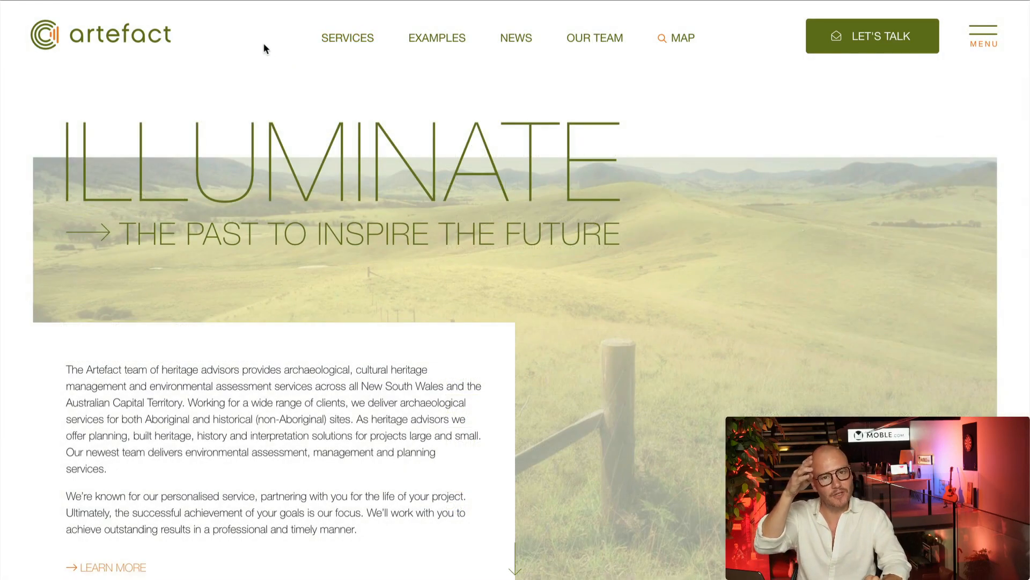
click(430, 43)
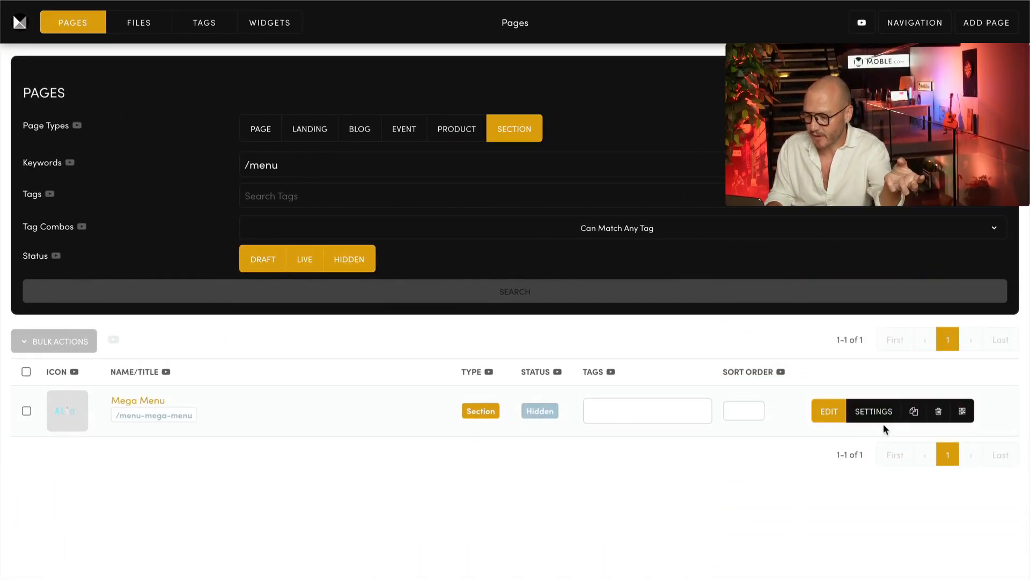
Duplicate the Mega Menu section page and rename the copy as Products Mega Menu in its page settings
click(914, 411)
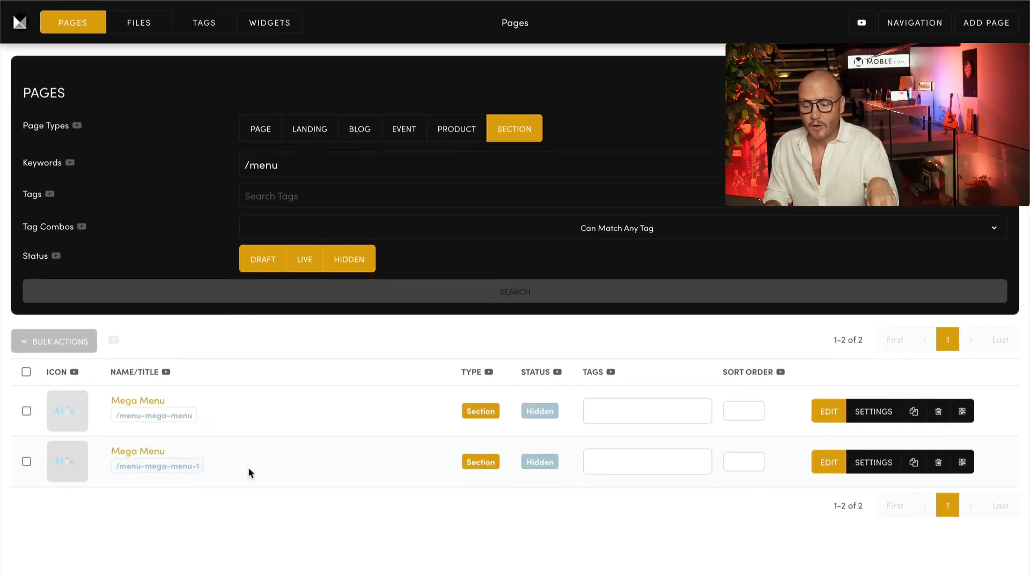
click(875, 462)
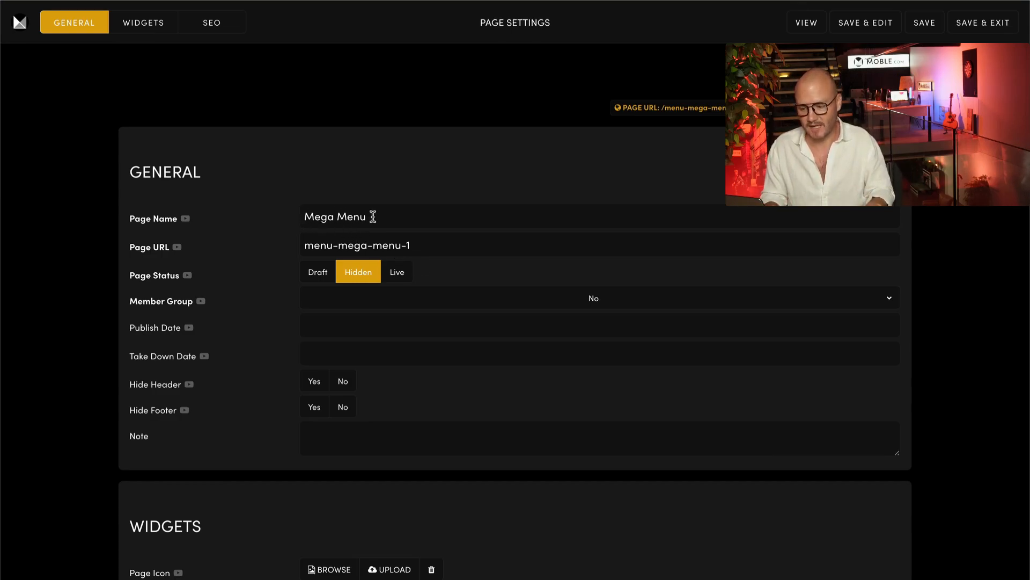
click(322, 216)
key(Home)
text(Products)
click(254, 213)
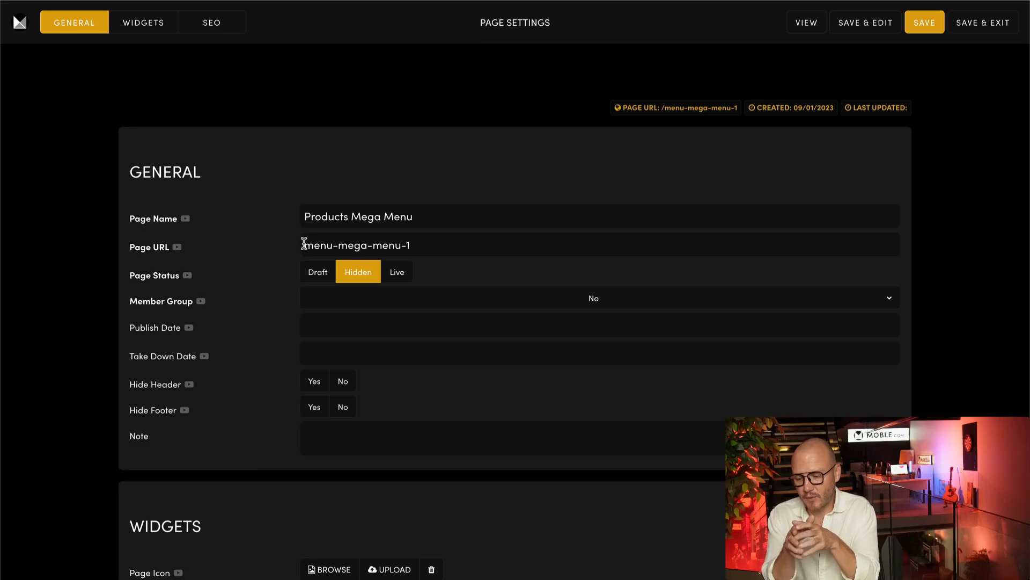
Set the duplicated page's URL to menu-products, matching the Products item's URL in the header menu
drag(303, 244, 344, 243)
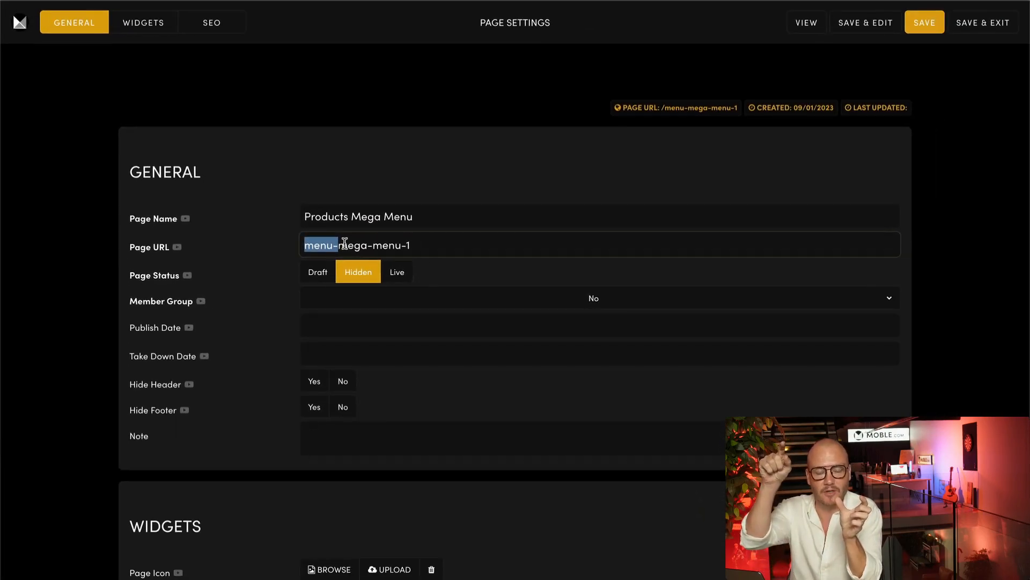
drag(344, 243, 414, 244)
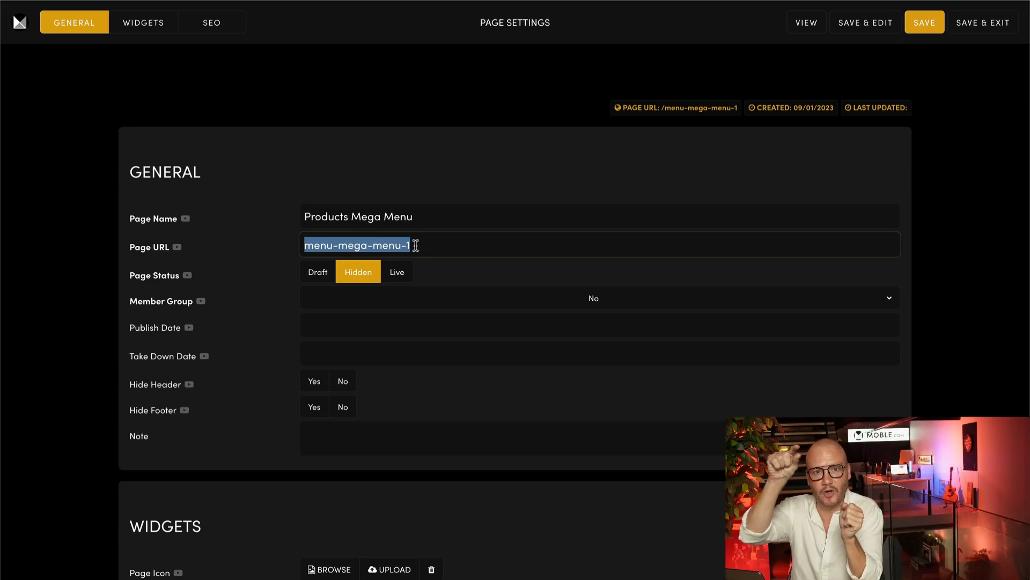
click(306, 244)
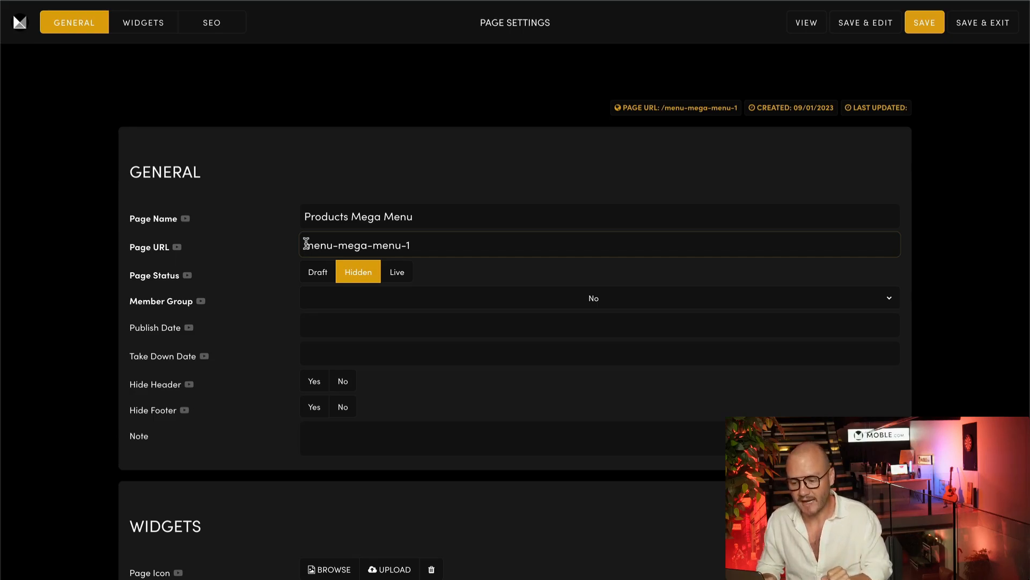
drag(306, 245, 414, 243)
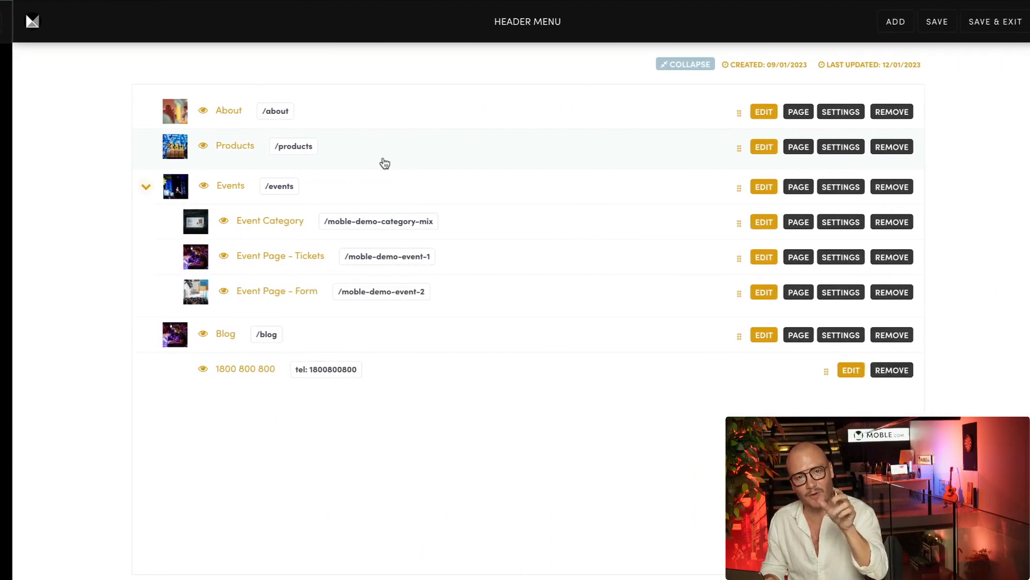
click(268, 150)
drag(267, 151, 302, 153)
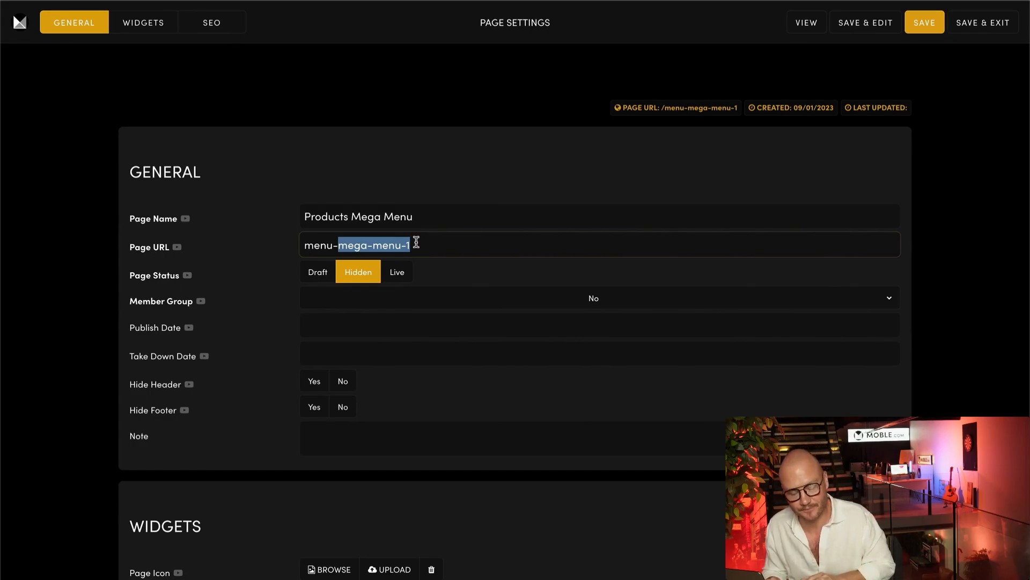
text(products)
click(416, 192)
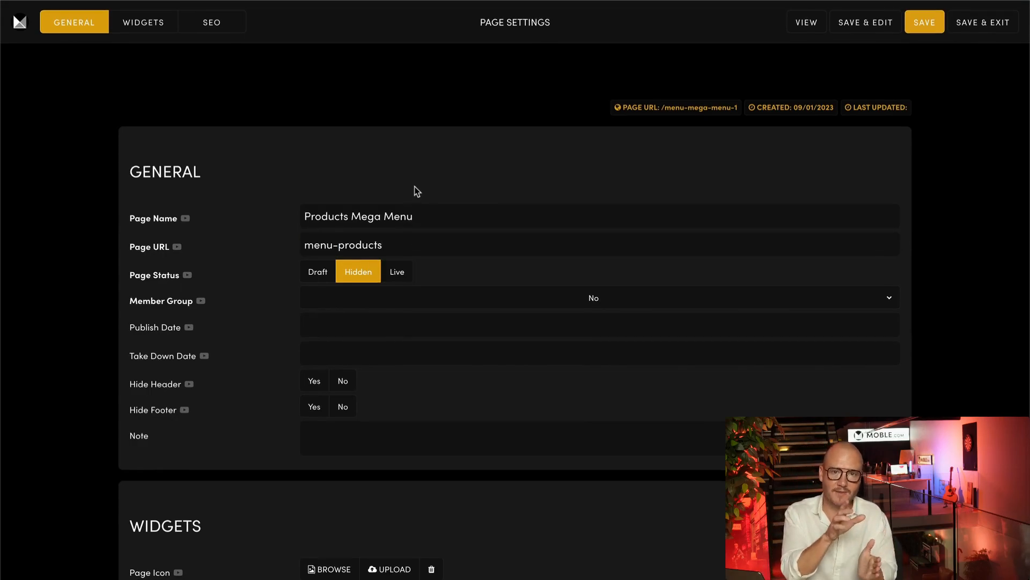
Review the new page URL, then save the Products Mega Menu settings and open the page for editing
drag(305, 245, 383, 245)
click(336, 245)
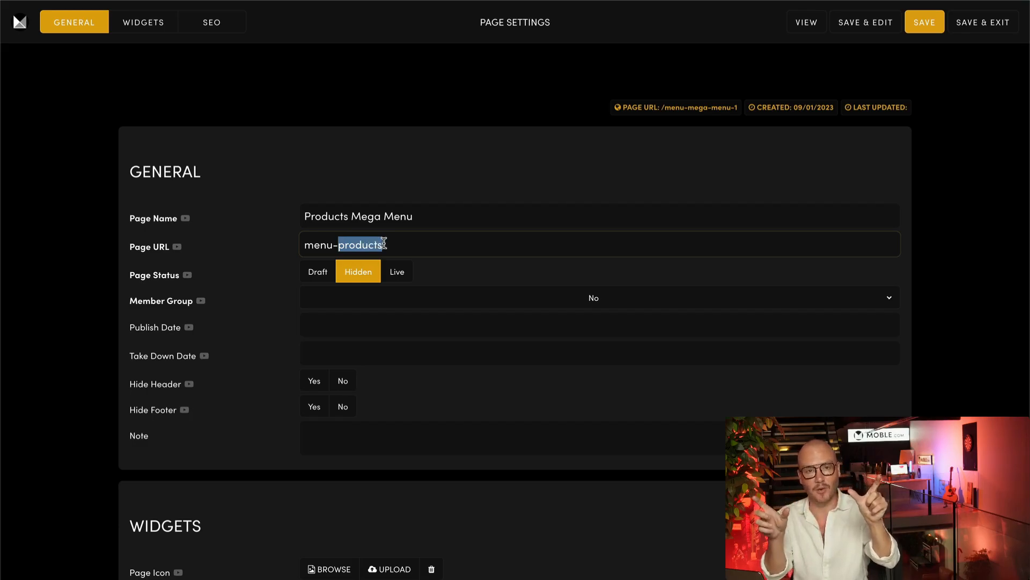
click(481, 169)
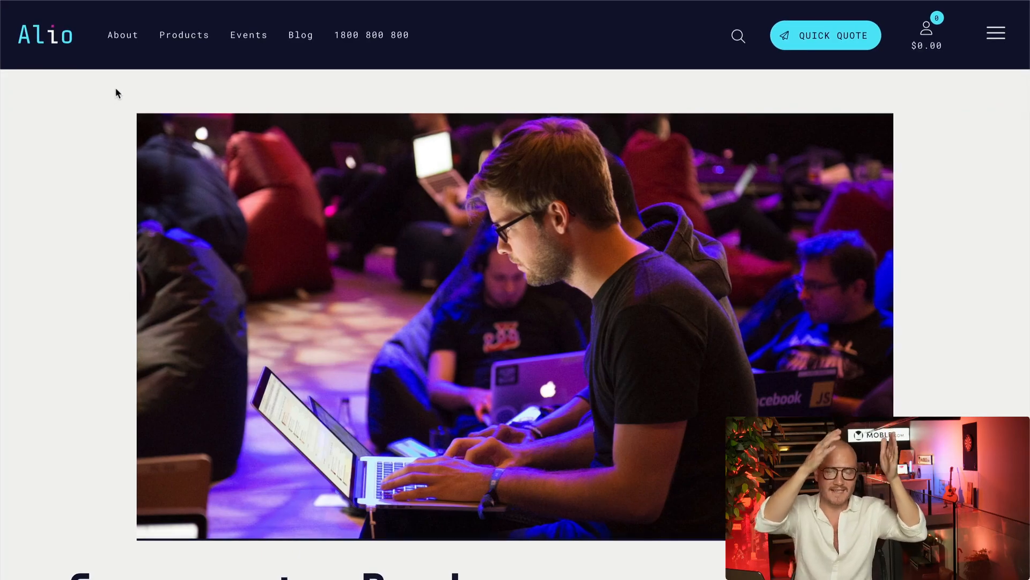
mouse_move(175, 39)
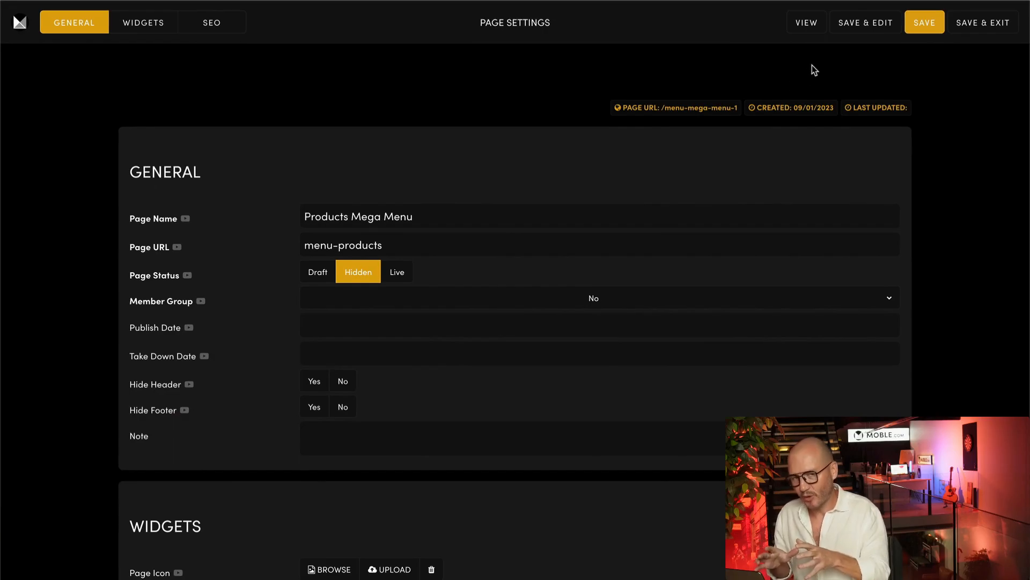
click(876, 30)
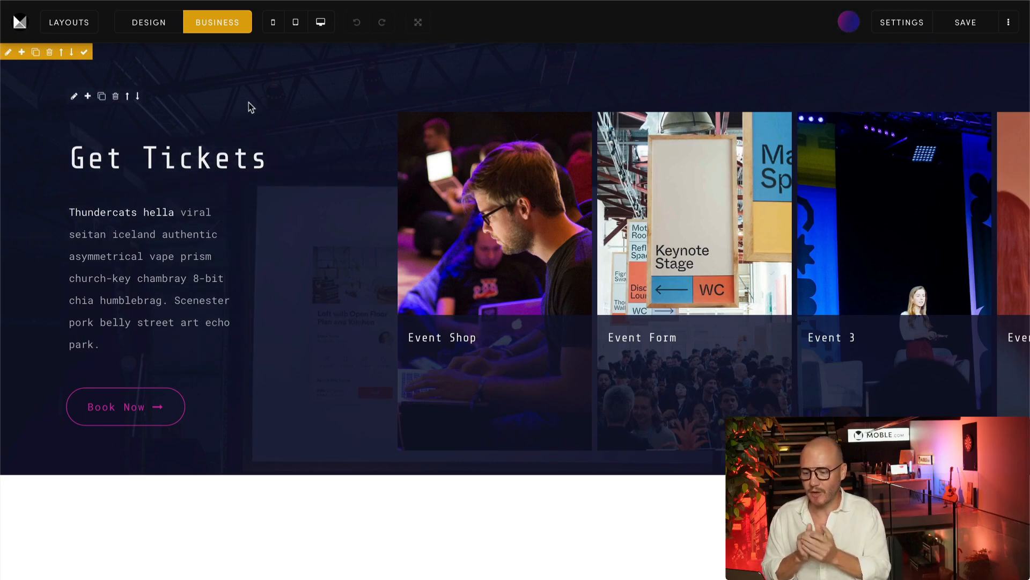
Filter the layout library by the Mega Menu type instead of Banner and browse the available mega menu layouts
click(84, 26)
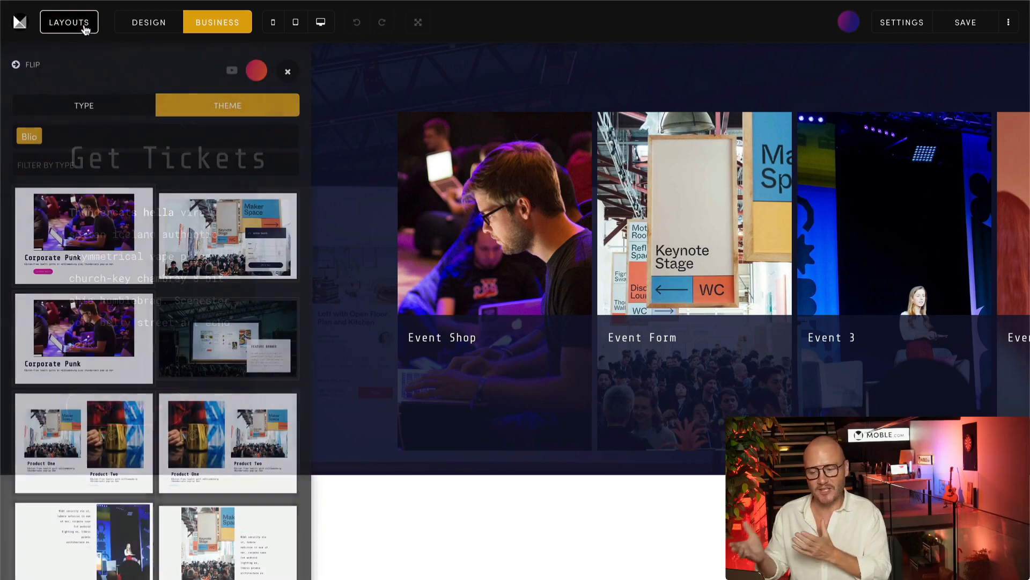
click(94, 106)
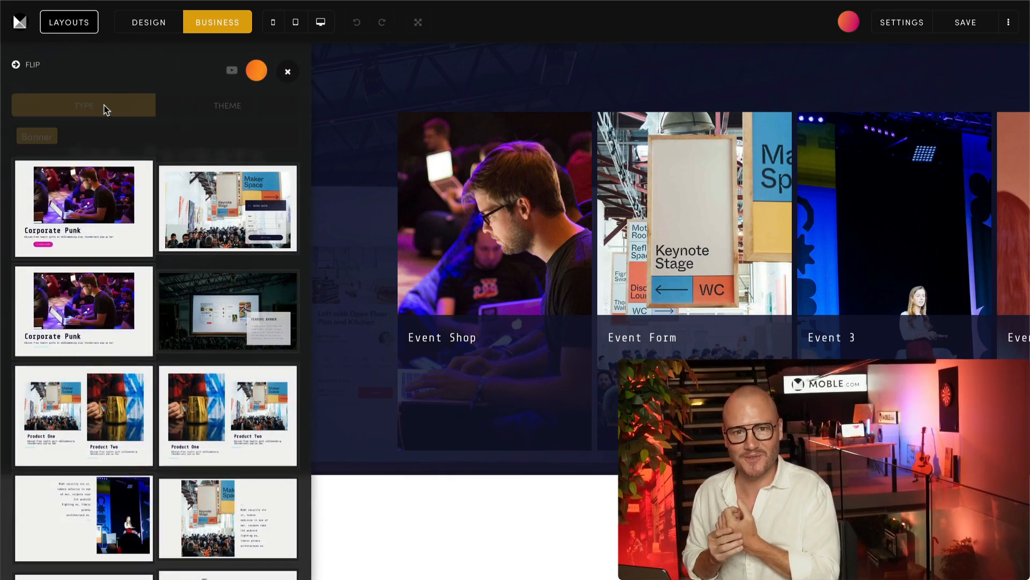
click(72, 134)
key(BackSpace)
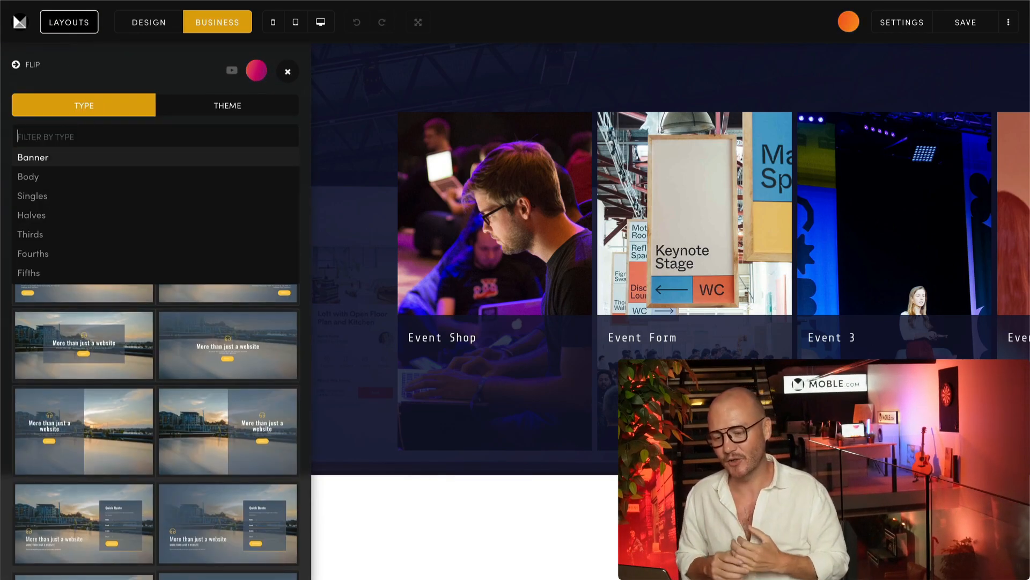
text(Me)
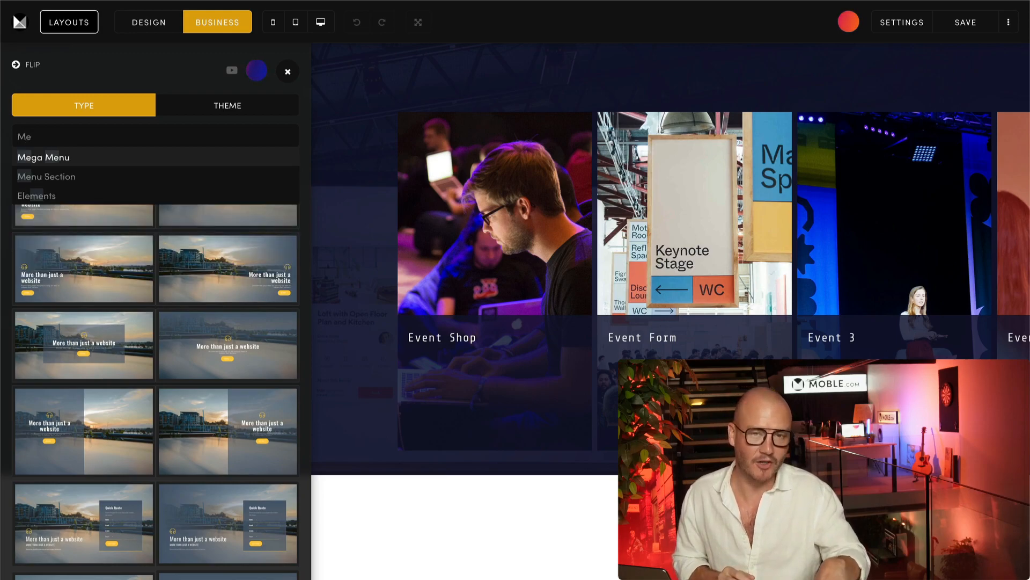
click(79, 163)
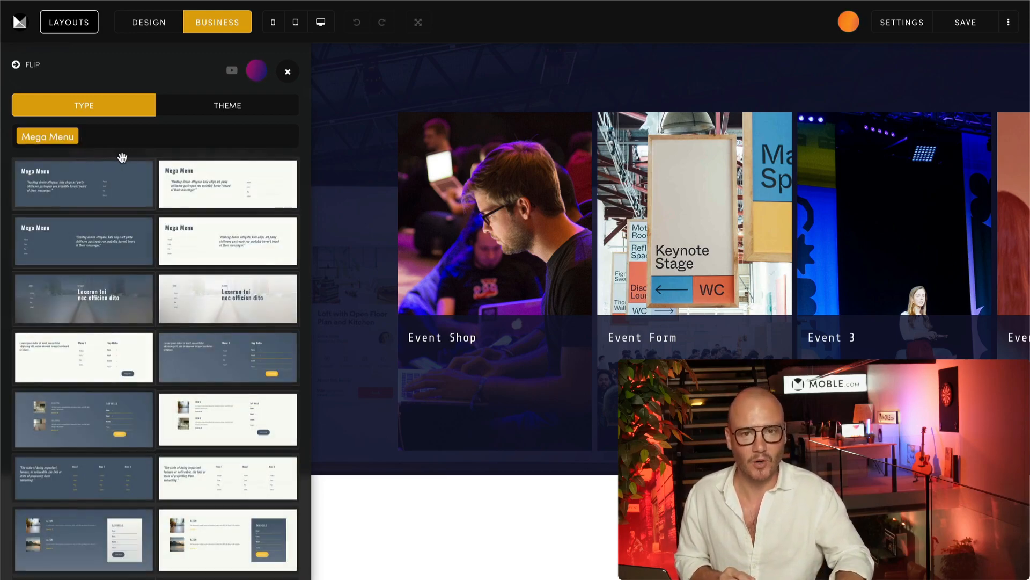
scroll(156, 180, down, 10)
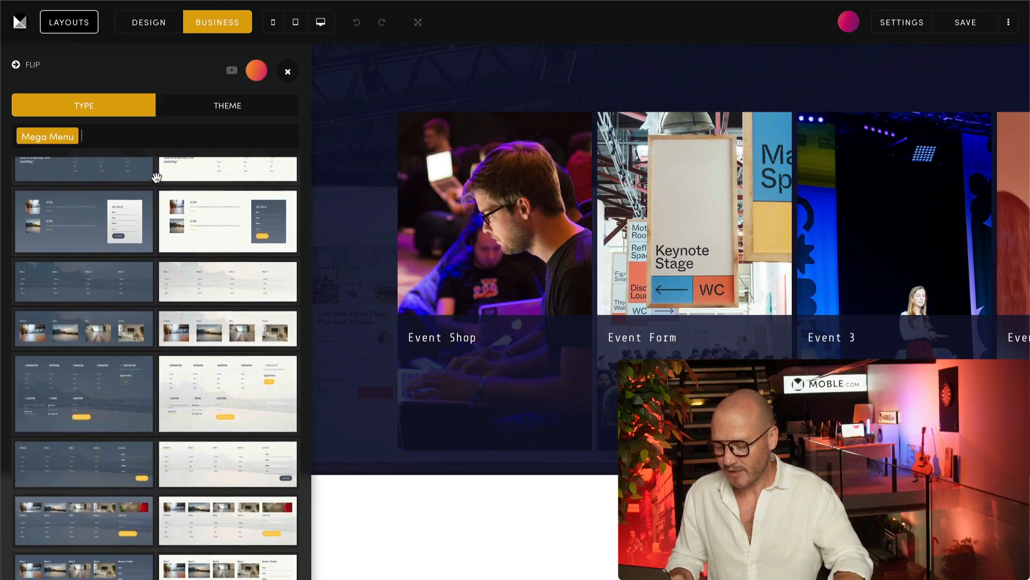
scroll(156, 178, down, 10)
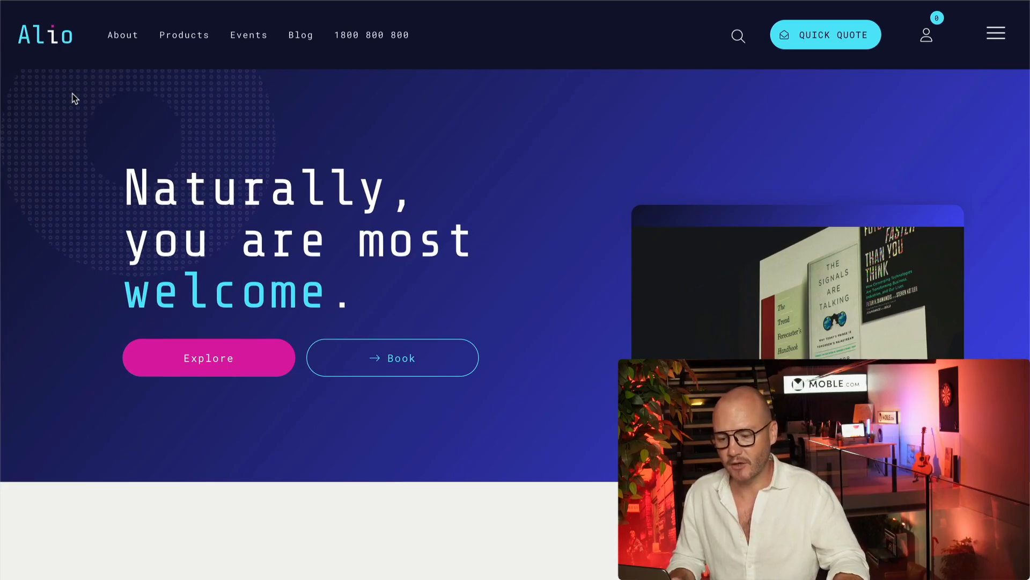
Preview the Products and Events mega menus on the Alio website, including the event cards
mouse_move(164, 37)
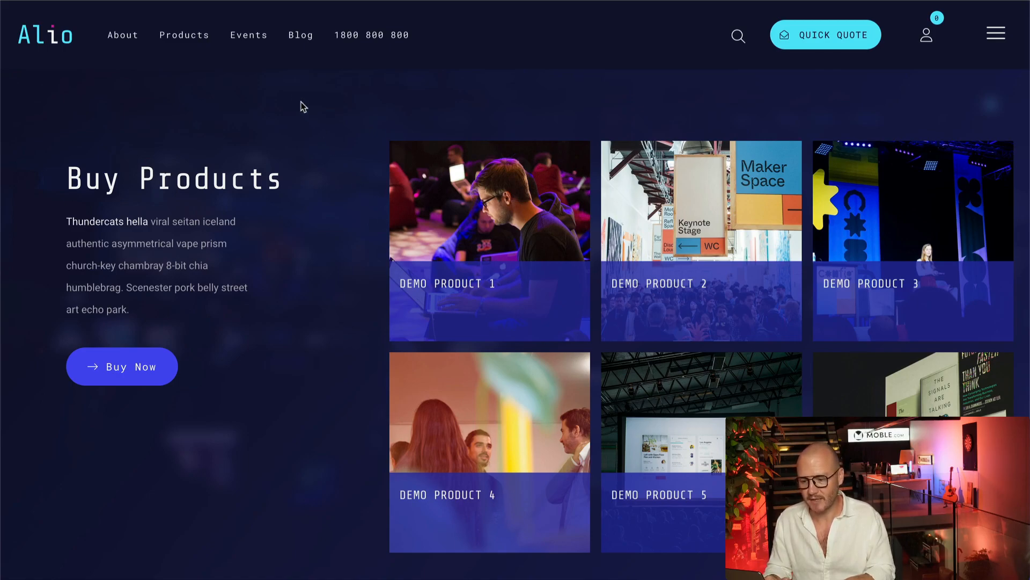
click(260, 43)
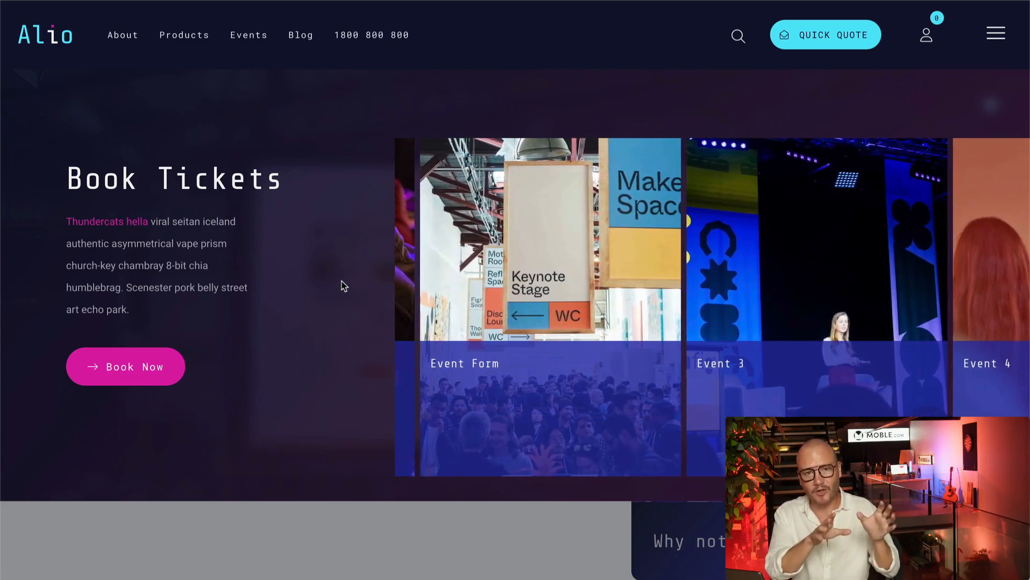
mouse_move(417, 291)
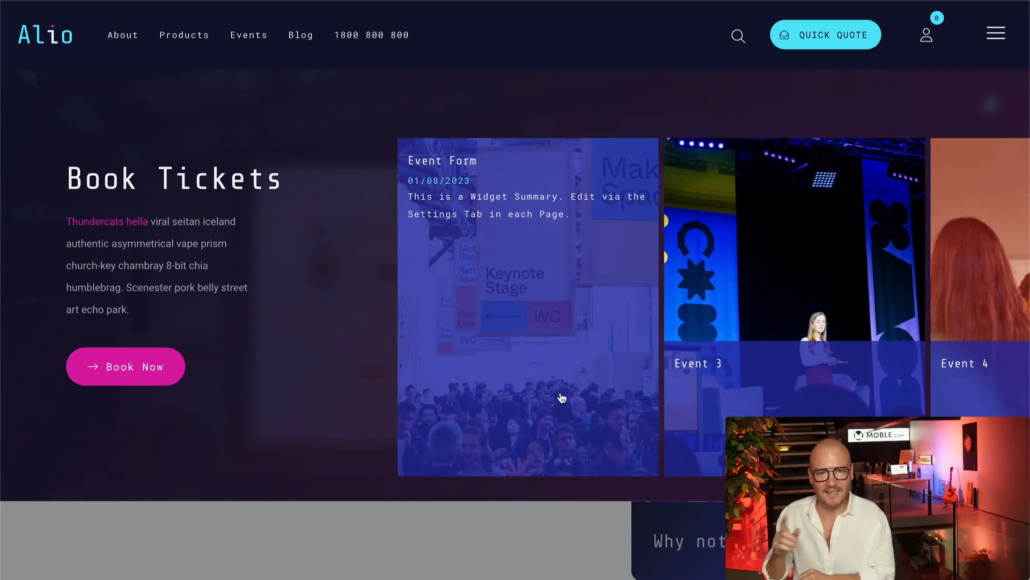
mouse_move(690, 414)
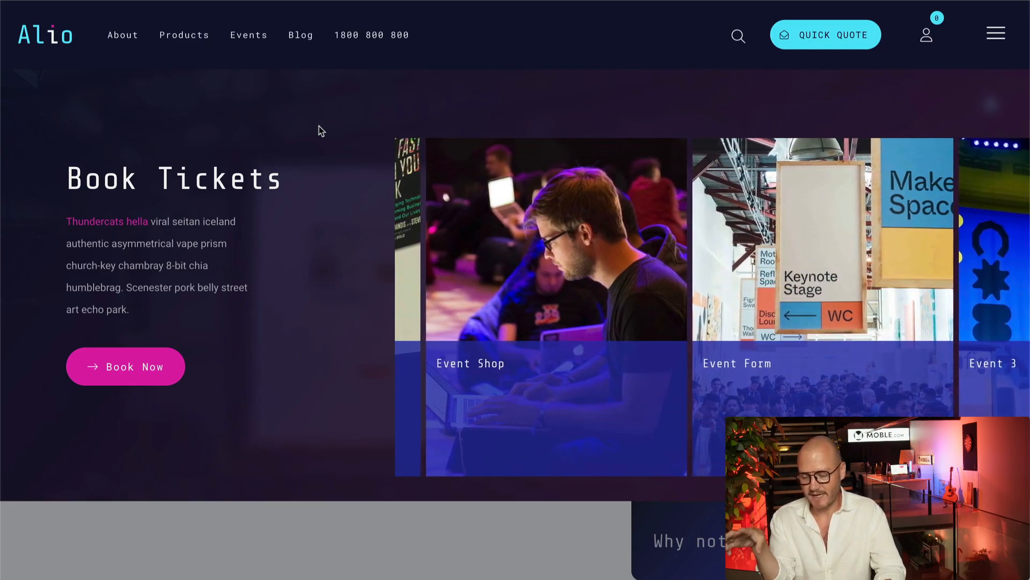
click(211, 70)
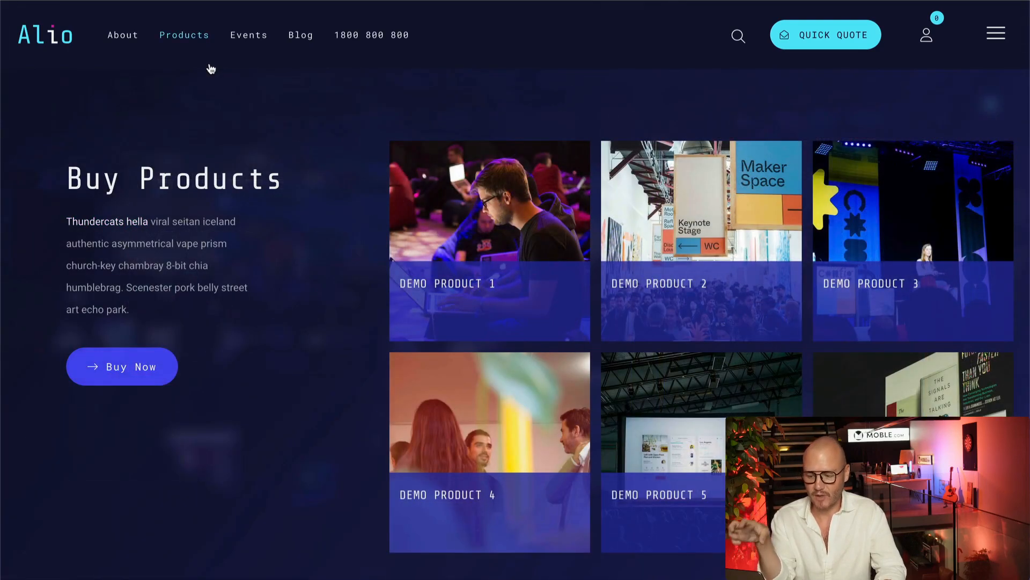